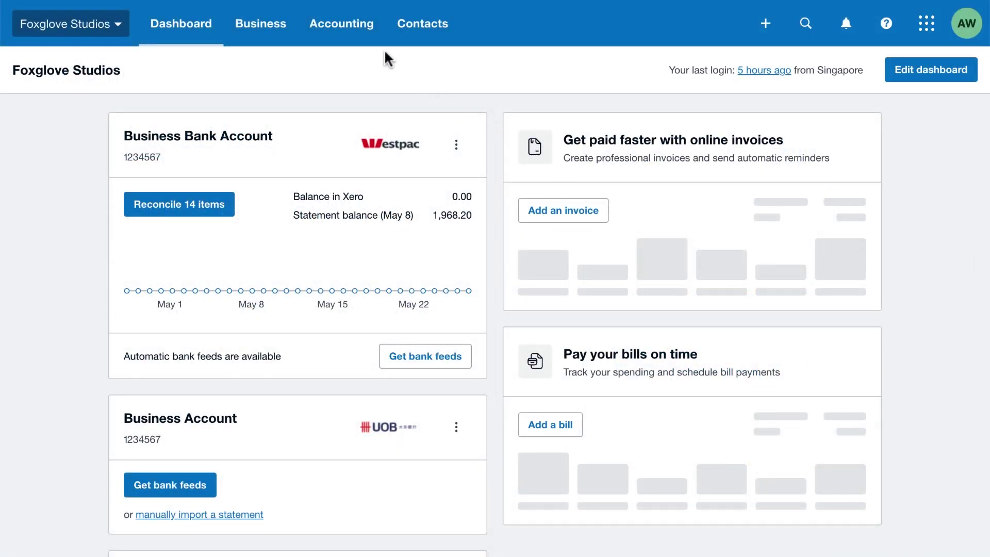
Go to Accounting > Advanced and open Conversion balances, showing balances as at 30 Apr 2022
click(346, 26)
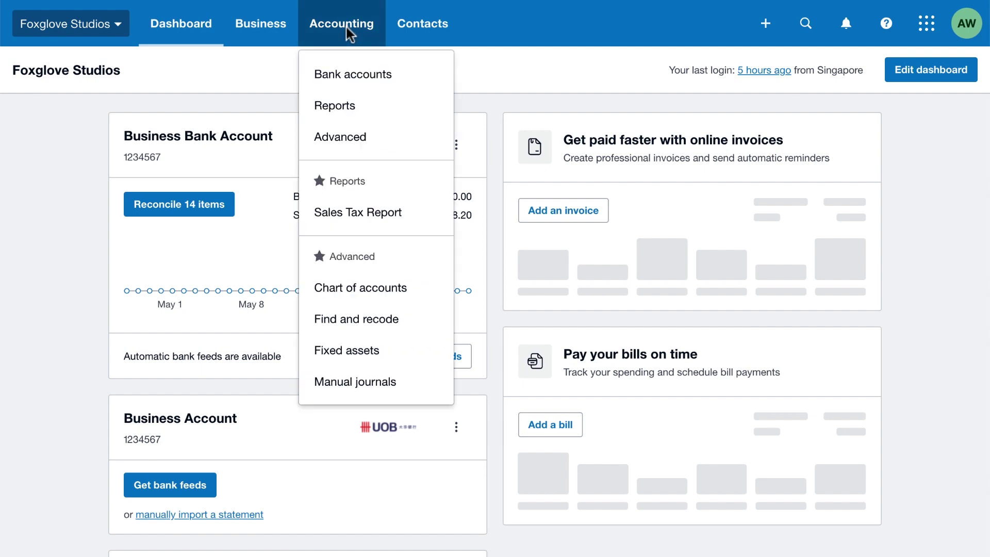
click(370, 137)
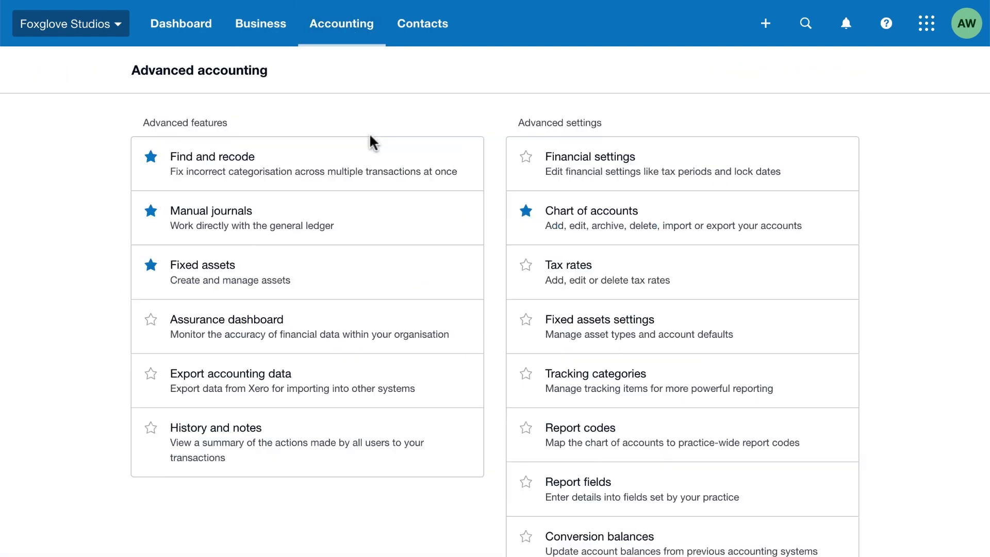
click(663, 532)
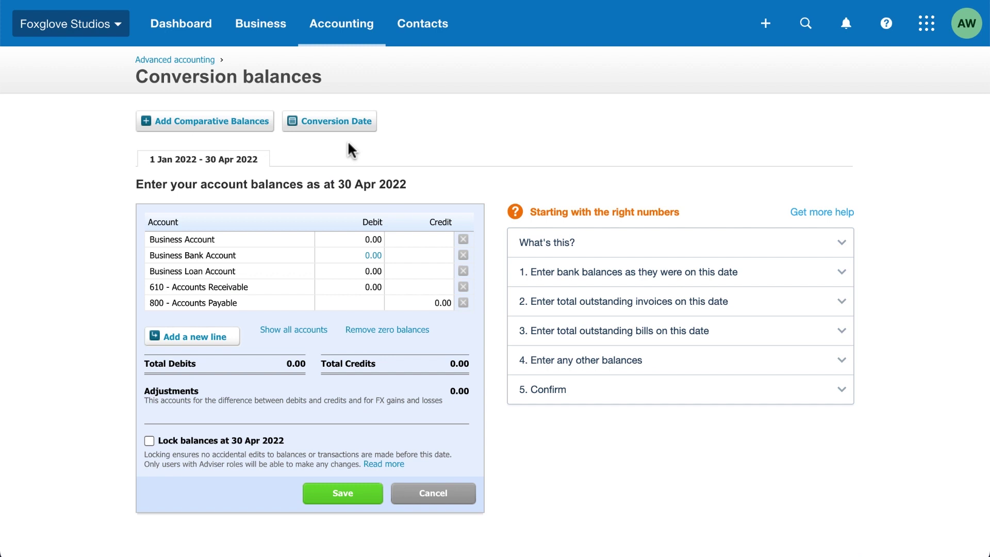
Set the conversion date to May 2022 and save it
click(332, 122)
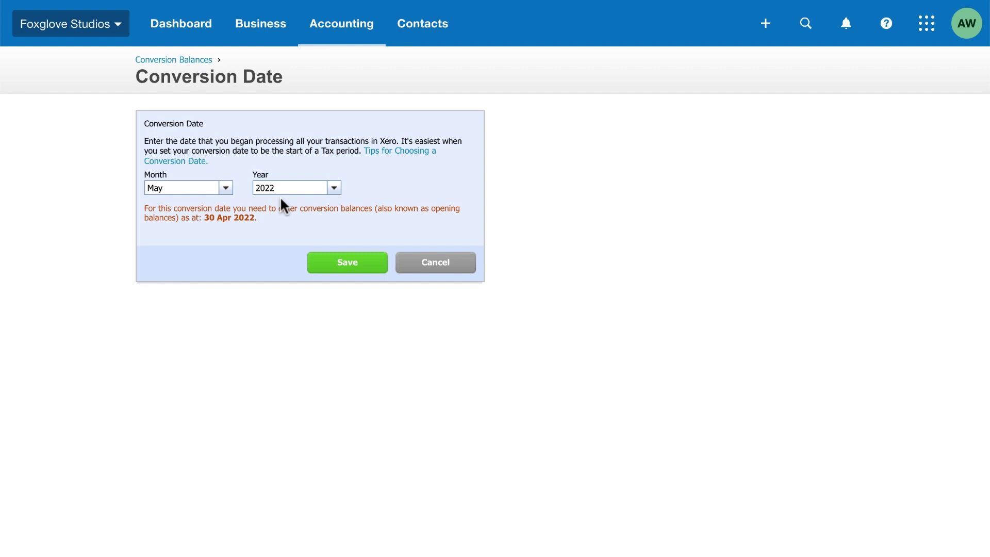
click(349, 264)
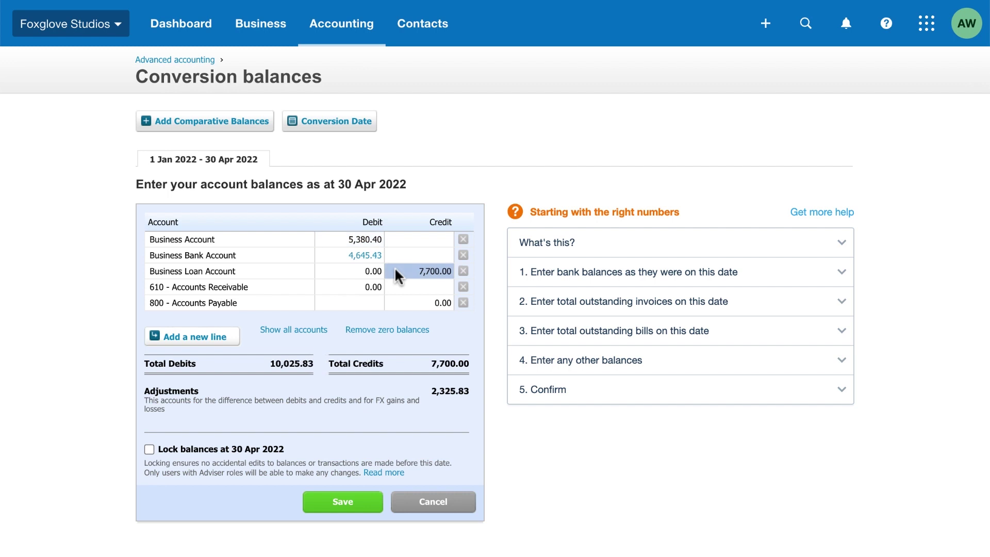
Save opening balances: Business Account 5,380.40, Business Bank Account 4,645.43 debits, loan 7,700.00 credit
click(345, 502)
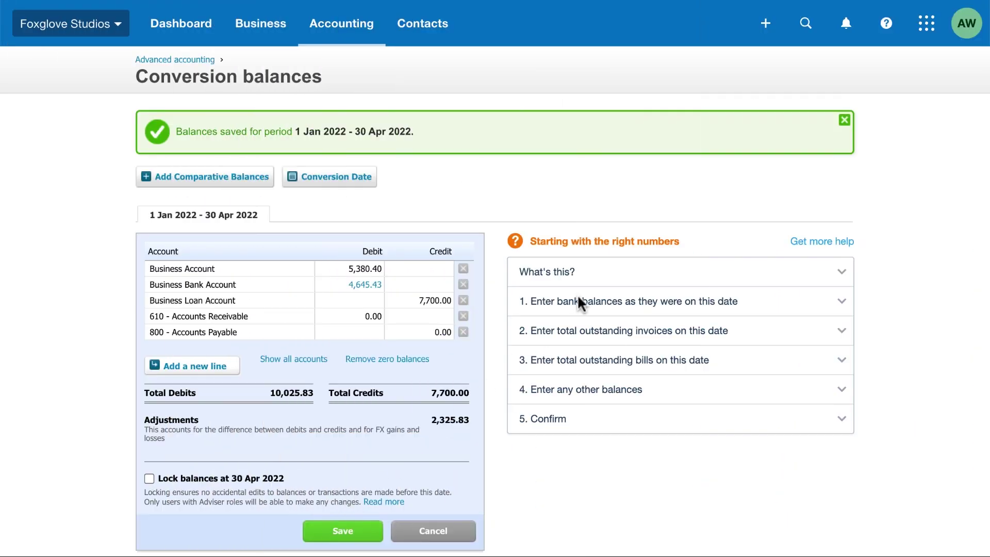
Search Xero help support articles for 'import bank statements'
click(887, 23)
click(826, 101)
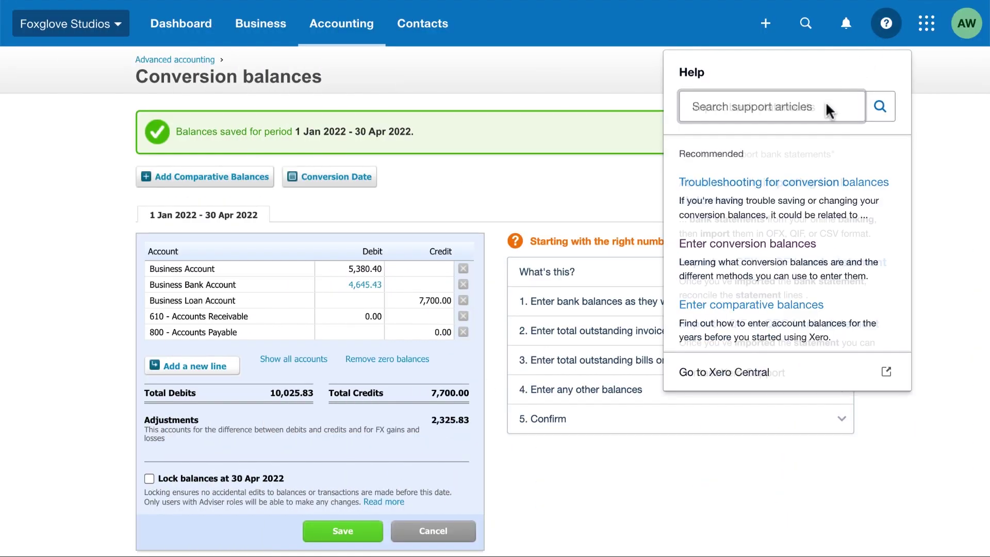
text(import bank statements)
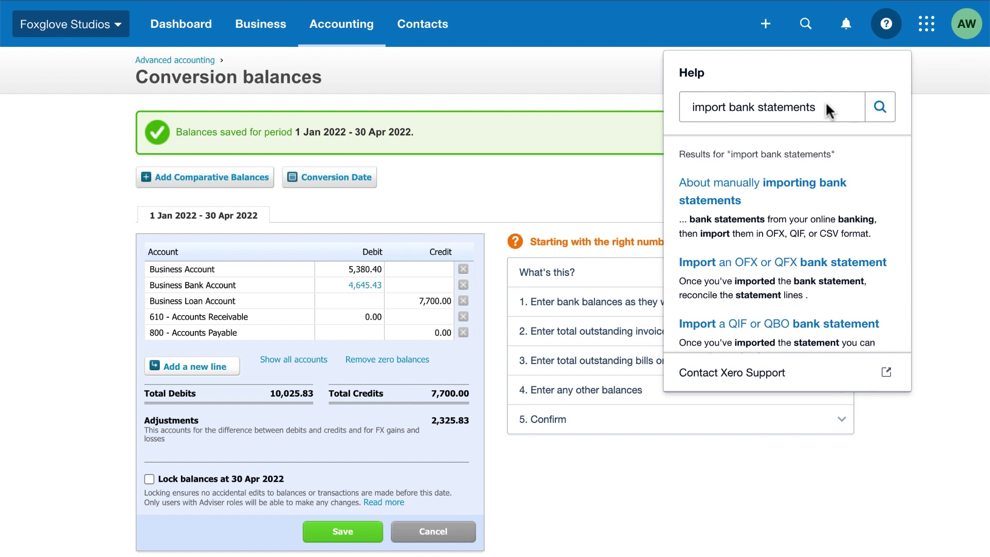